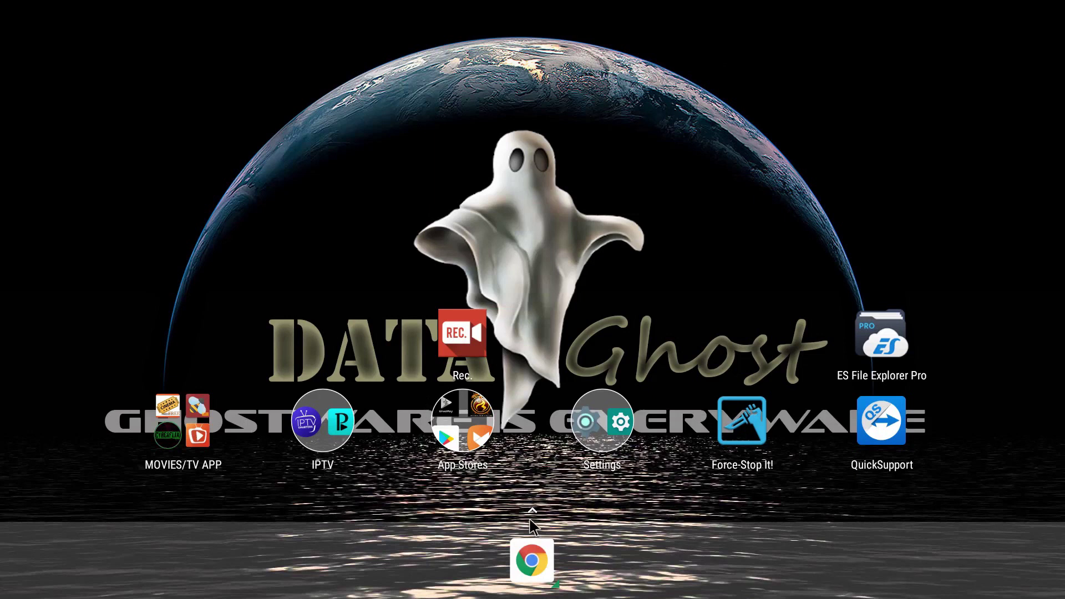
- Launch Chrome from All Apps, landing on the uptodown download page with a Data Saver prompt
left_click(465, 430)
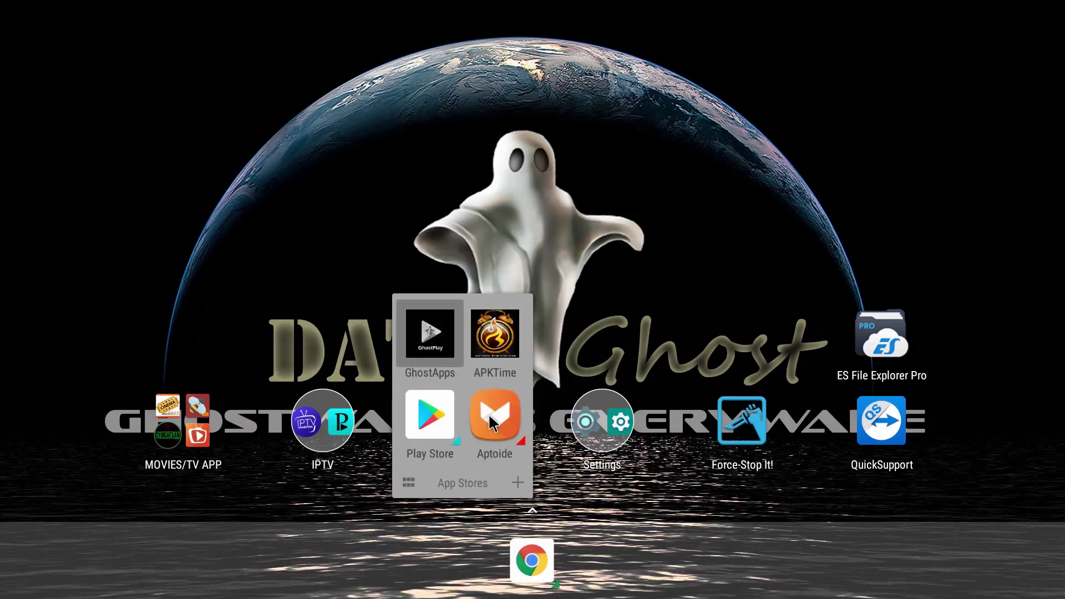
left_click(741, 319)
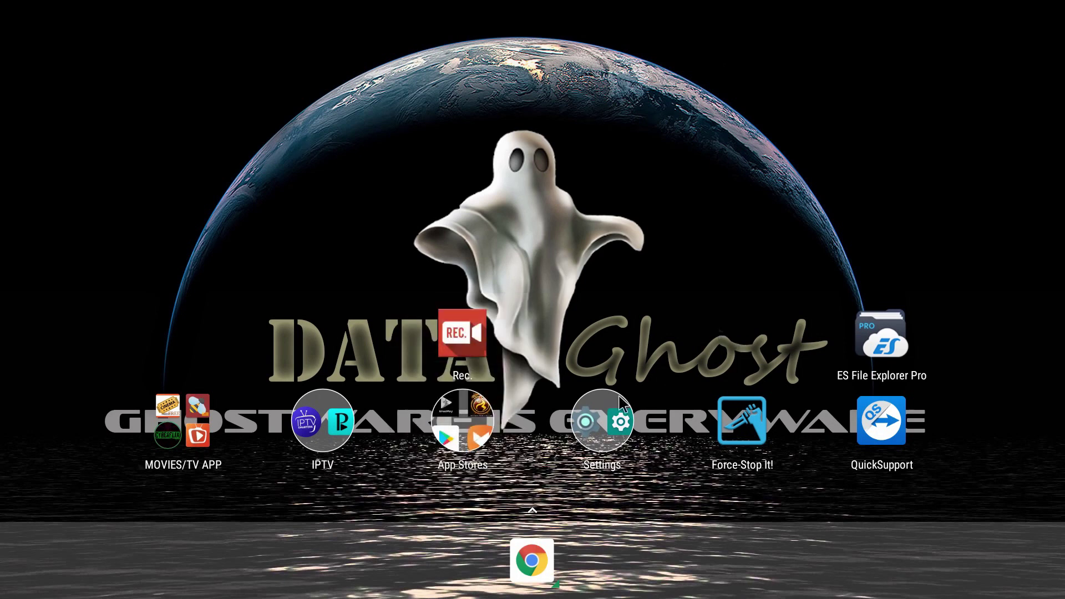
left_click(533, 514)
scroll(419, 170, "up", 3)
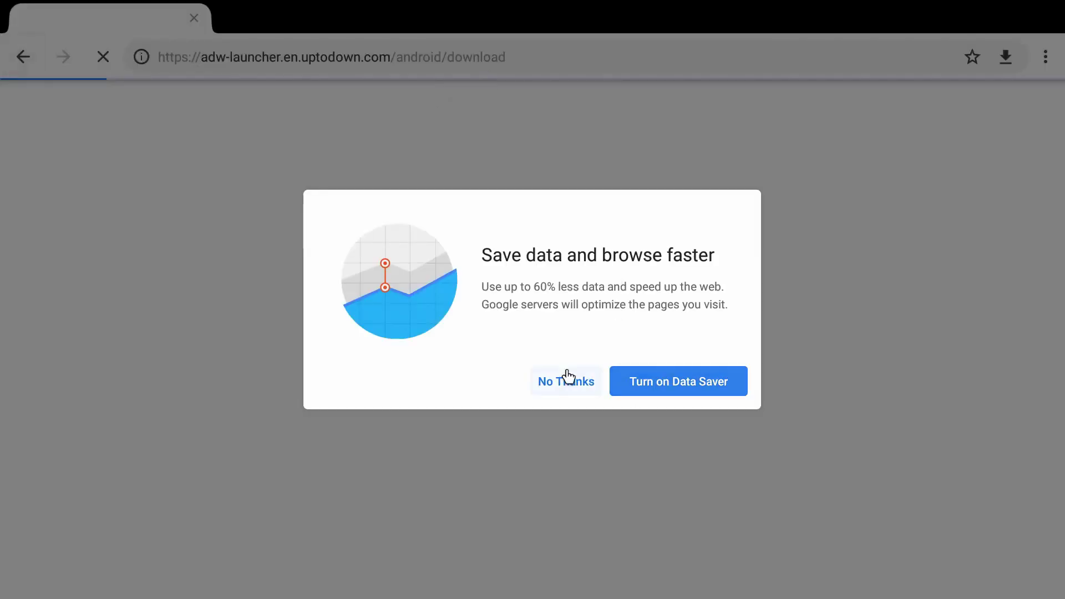
left_click(560, 381)
left_click(471, 57)
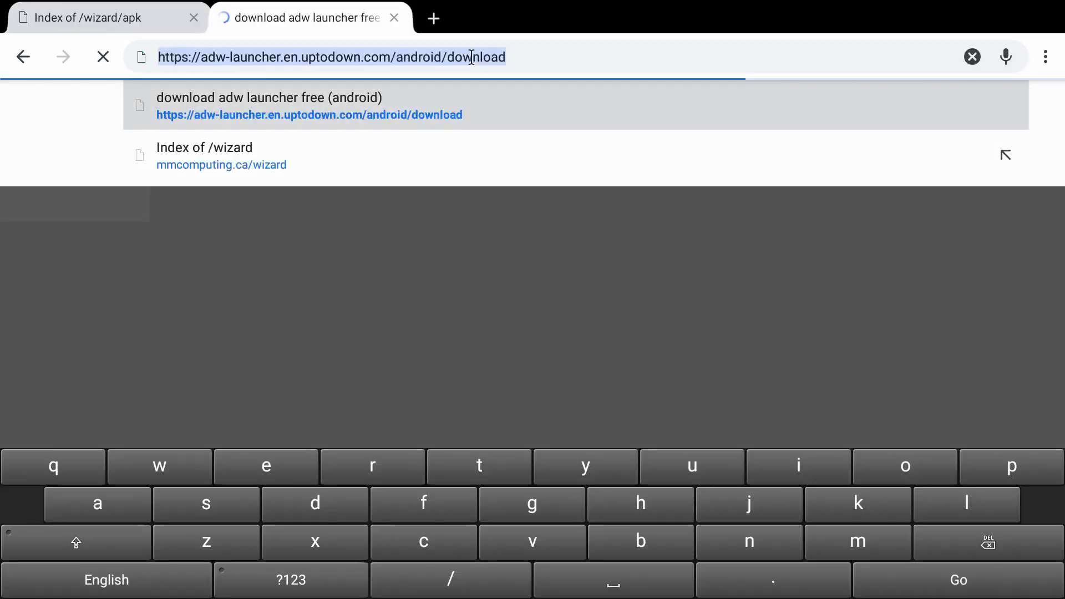
type("http")
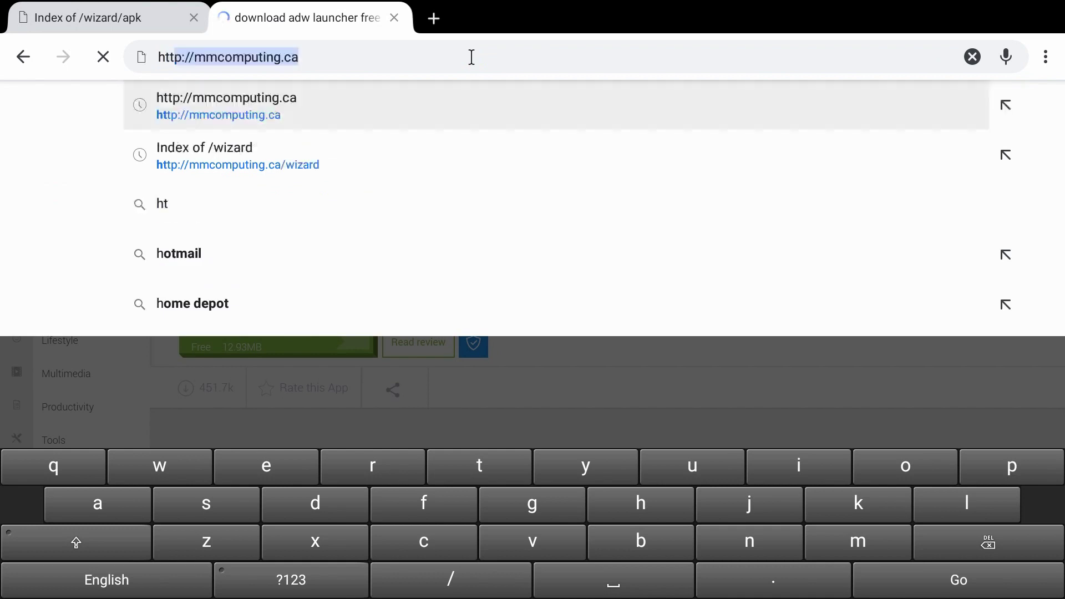
key("BackSpace")
key("BackSpace")
key("BackSpace")
key("BackSpace")
key("BackSpace")
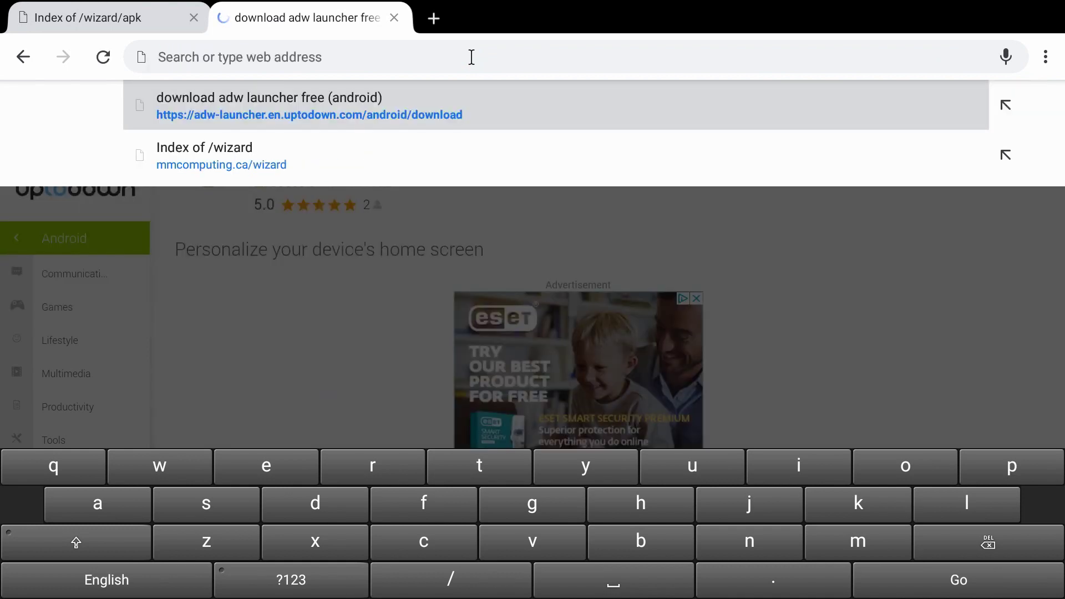
type("www")
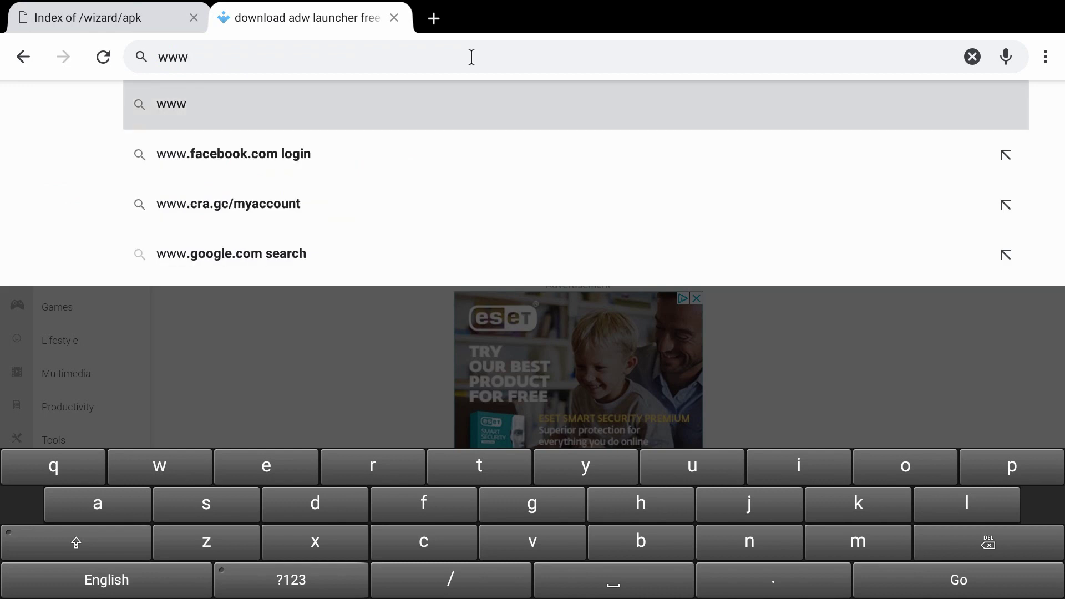
type(".mm")
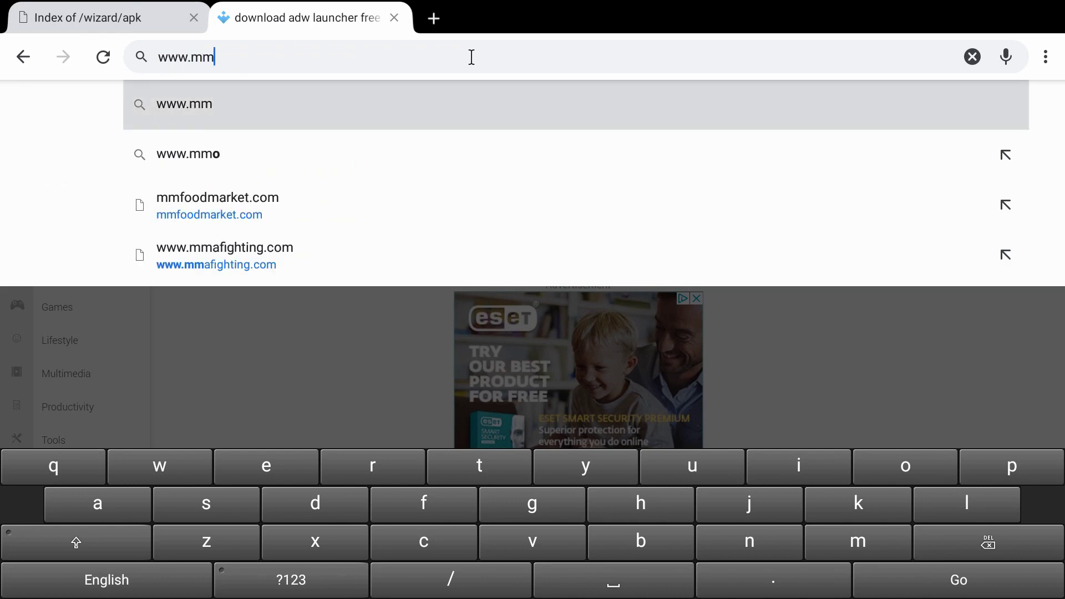
type("computing.ca/")
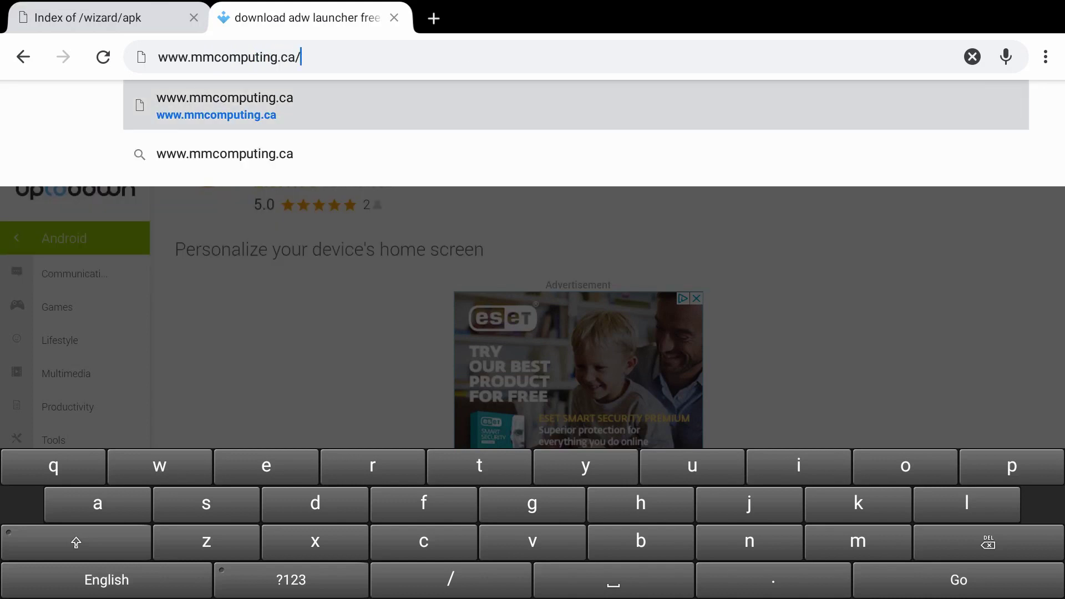
type("wiz")
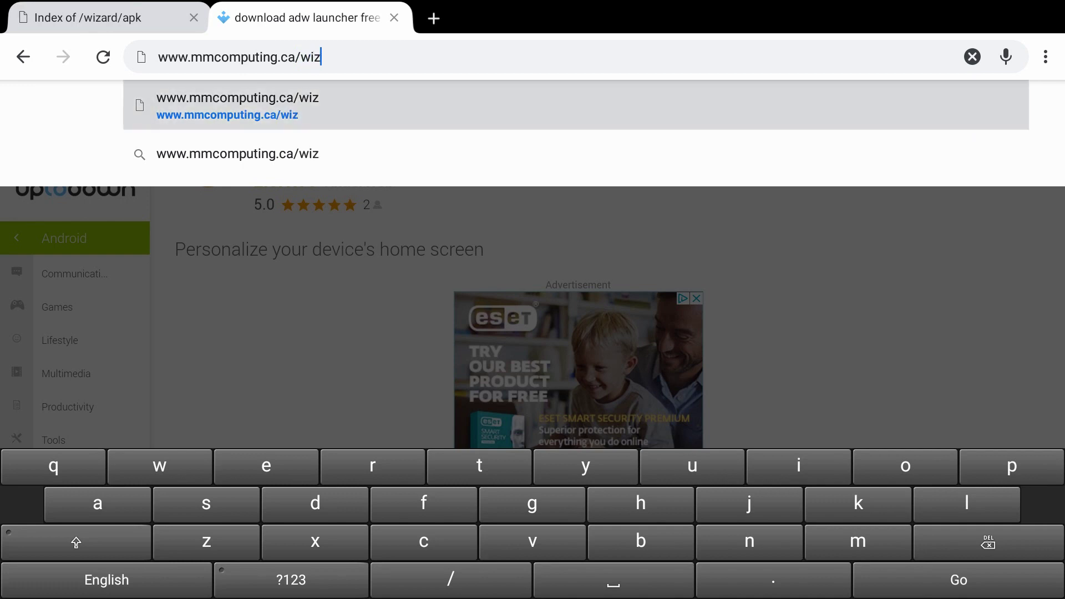
type("ared")
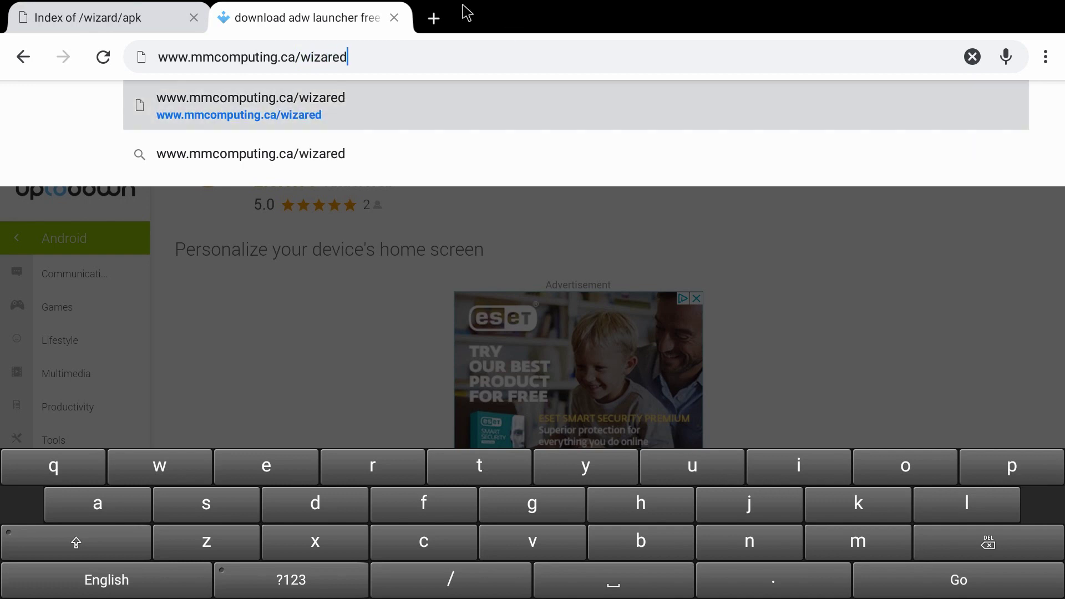
key("BackSpace")
key("BackSpace")
type("d")
left_click(960, 581)
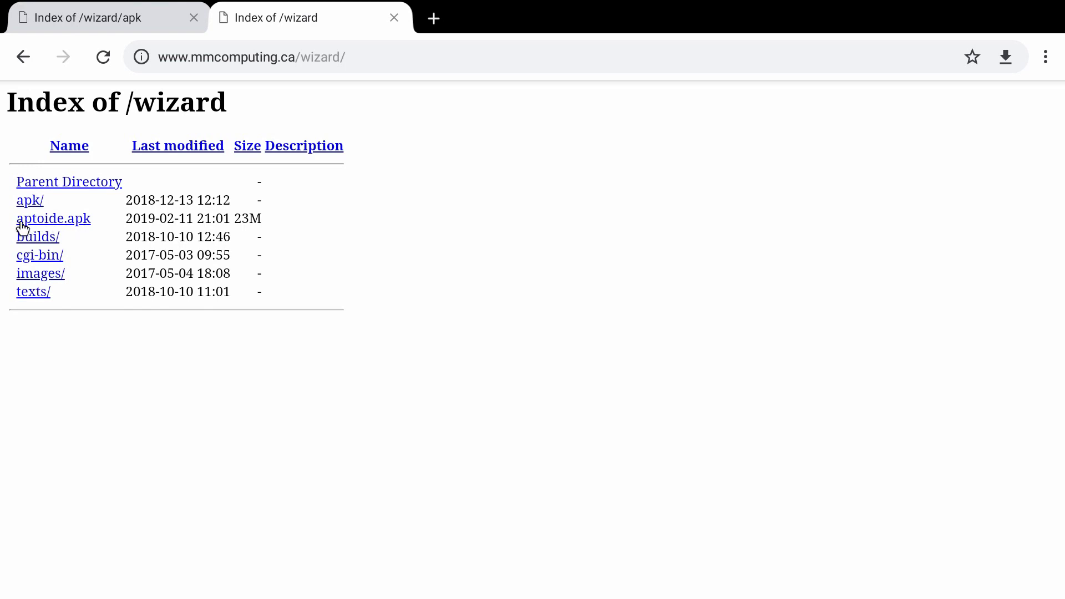
- Download aptoide.apk from the wizard index, keeping it despite the harmful-file warning
left_click(53, 218)
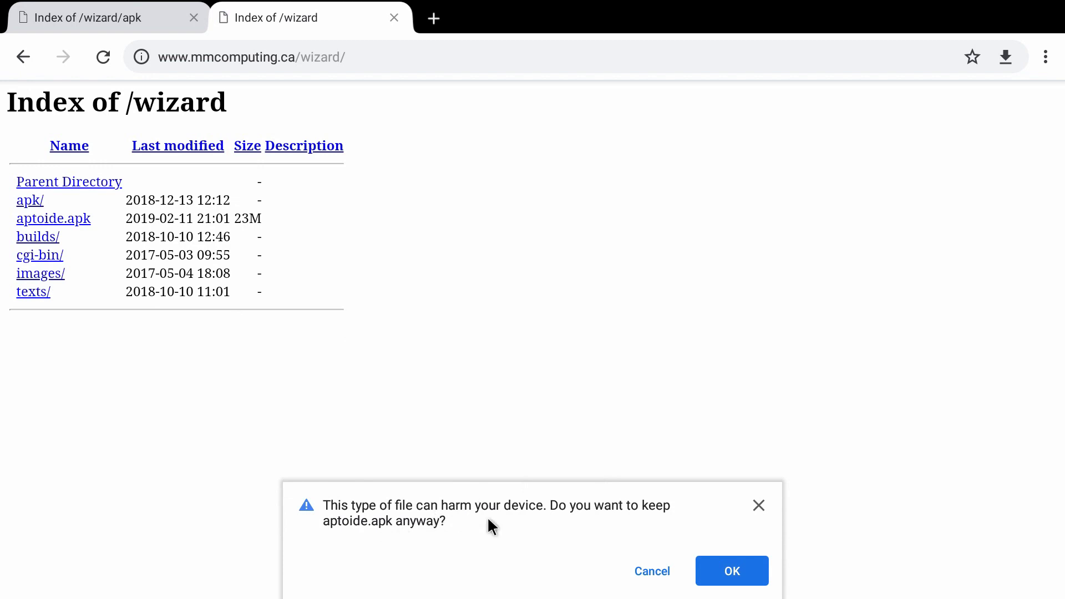
left_click(747, 570)
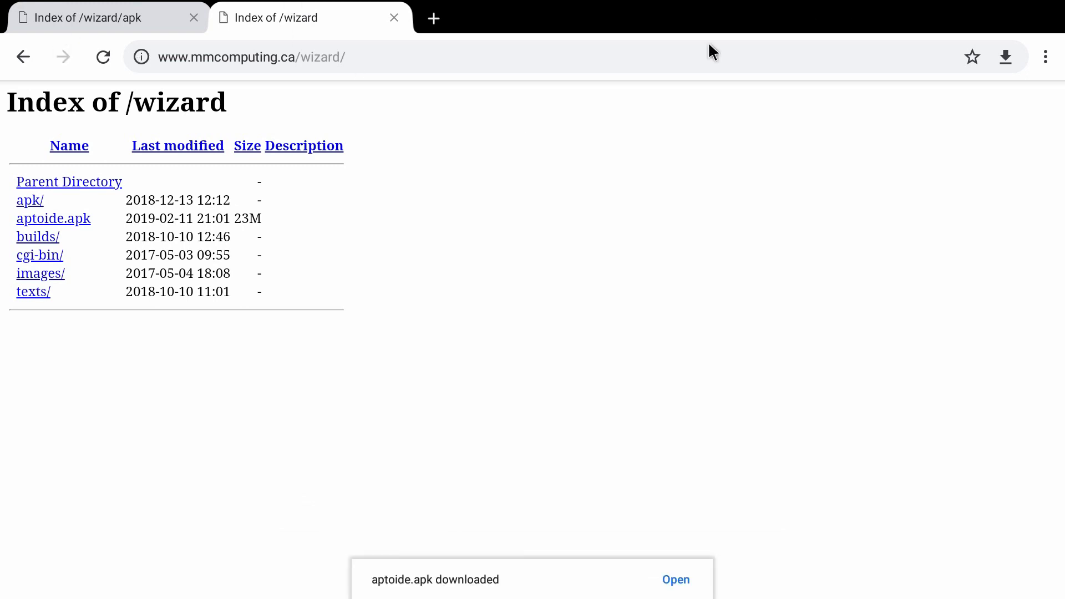
- Browse Chrome's Settings, confirming downloads are saved to /storage/emulated/0/Download
left_click(1045, 57)
left_click(880, 452)
scroll(114, 427, "down", 1)
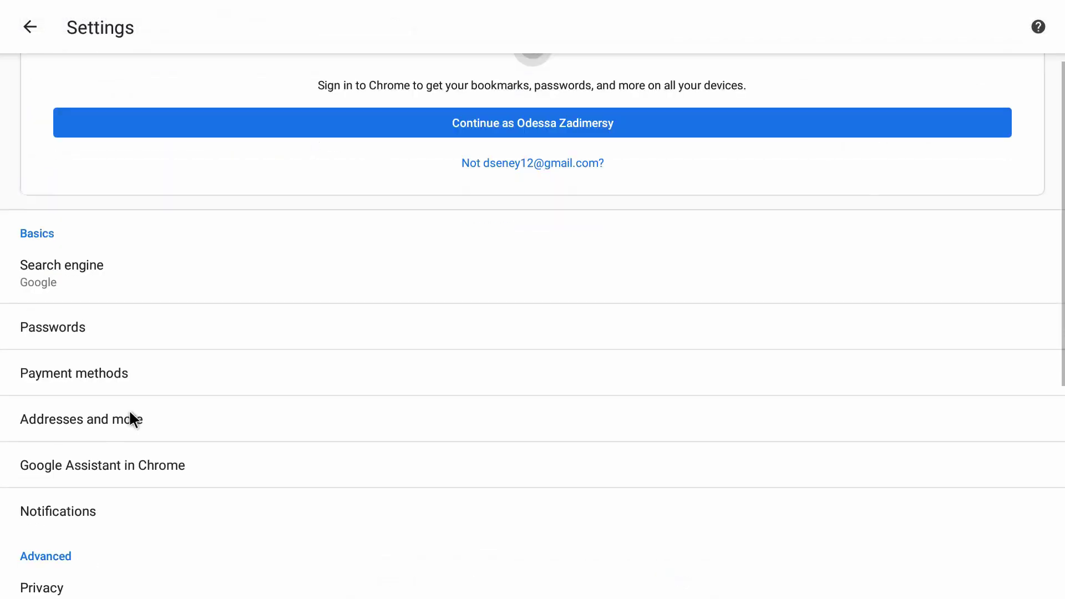
scroll(137, 411, "down", 6)
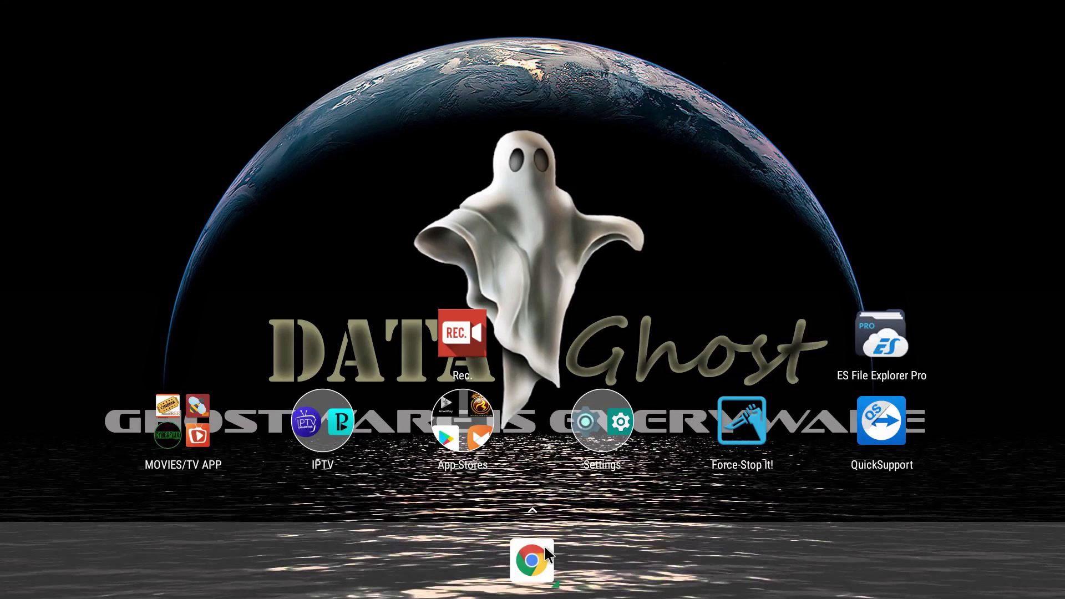
- Launch ES File Explorer from All Apps and show the Download folder containing aptoide.apk
left_click(532, 509)
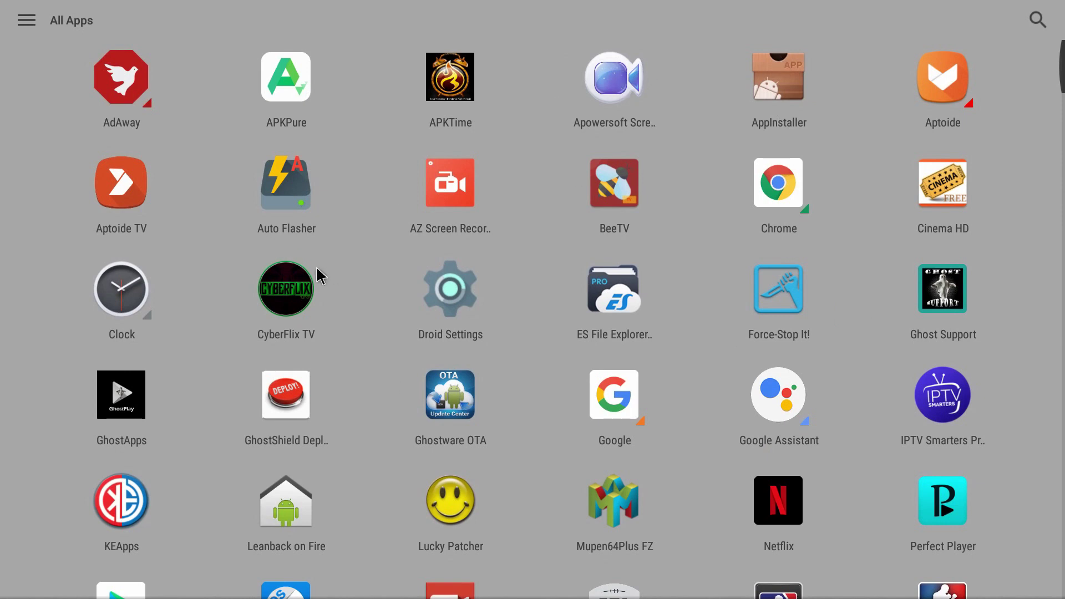
left_click(605, 307)
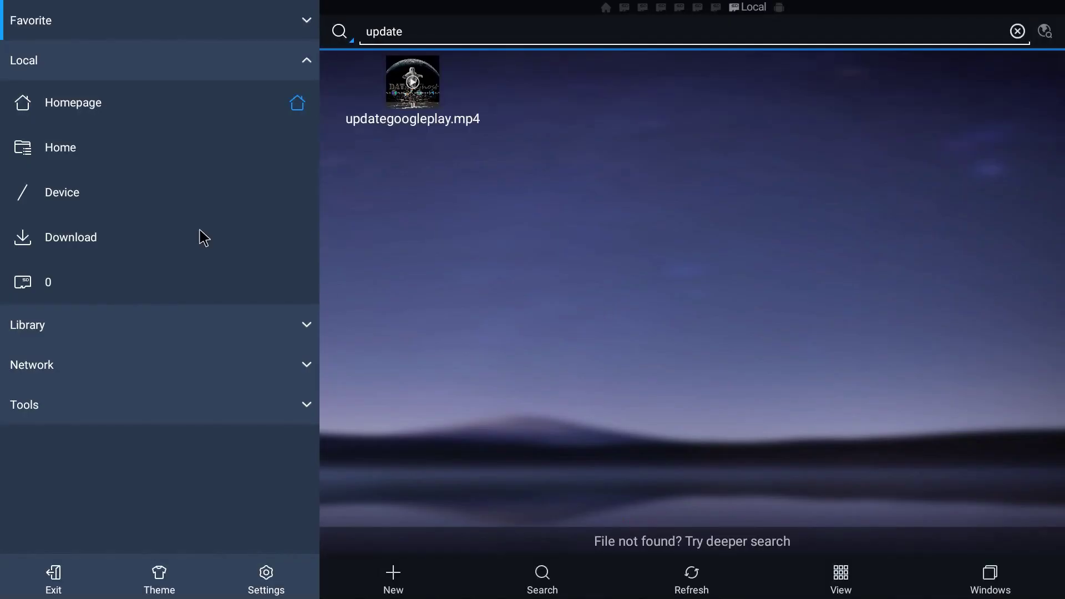
left_click(77, 243)
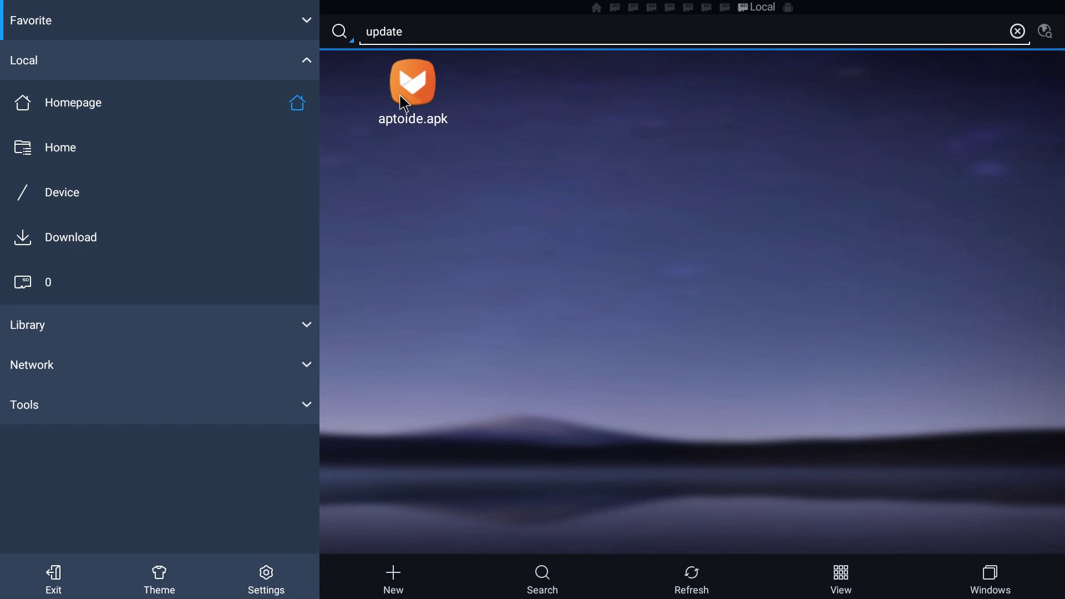
- Return to the home screen and launch Aptoide from the App Stores folder
key("Home")
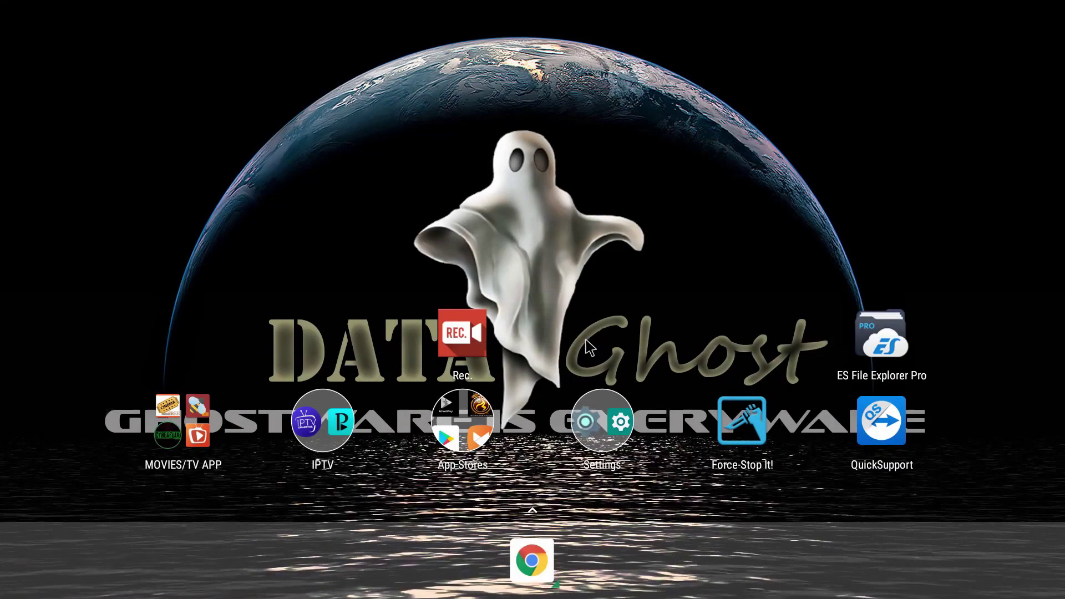
left_click(450, 431)
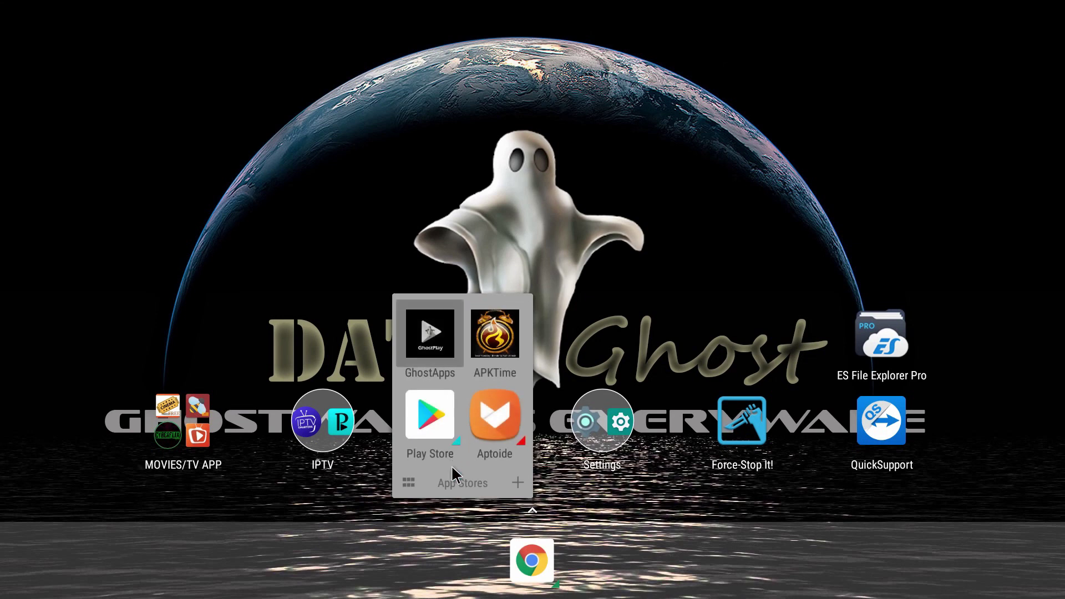
right_click(485, 411)
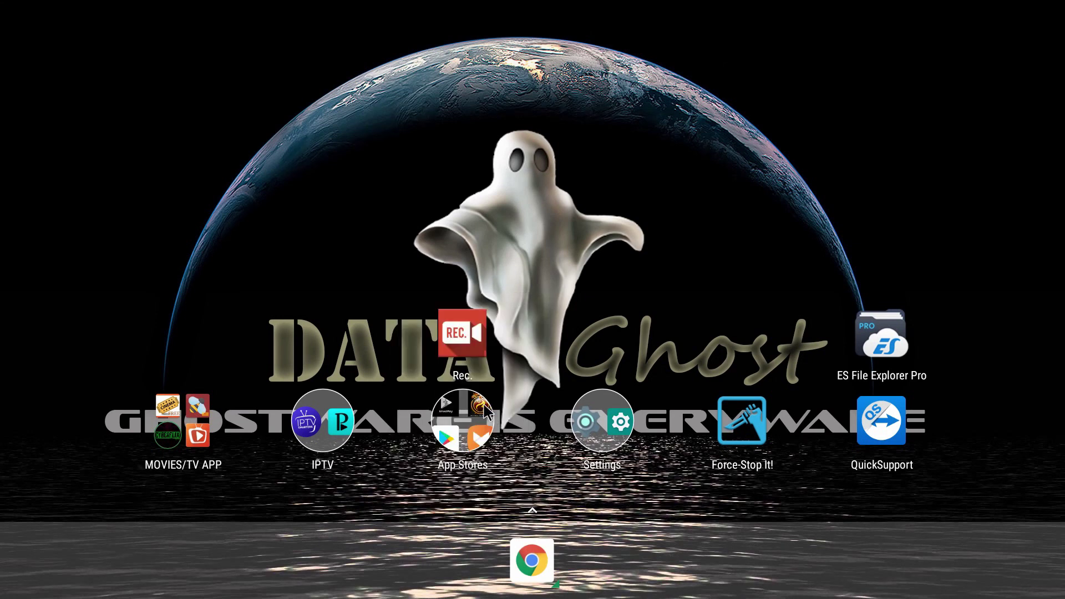
left_click(486, 412)
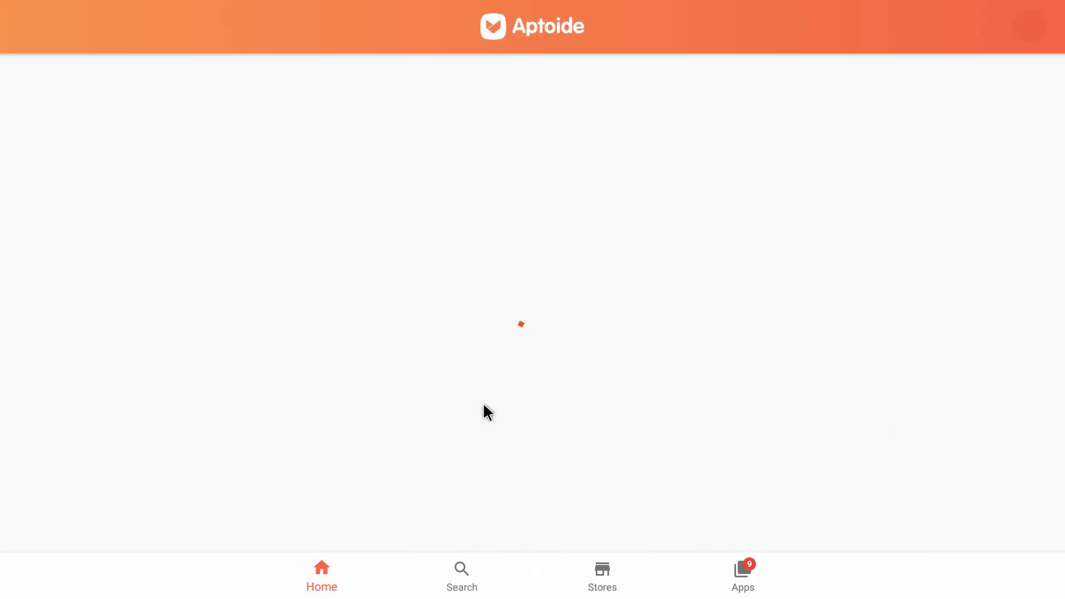
- Search Aptoide for 'goog' and choose the google play services suggestion
left_click(458, 578)
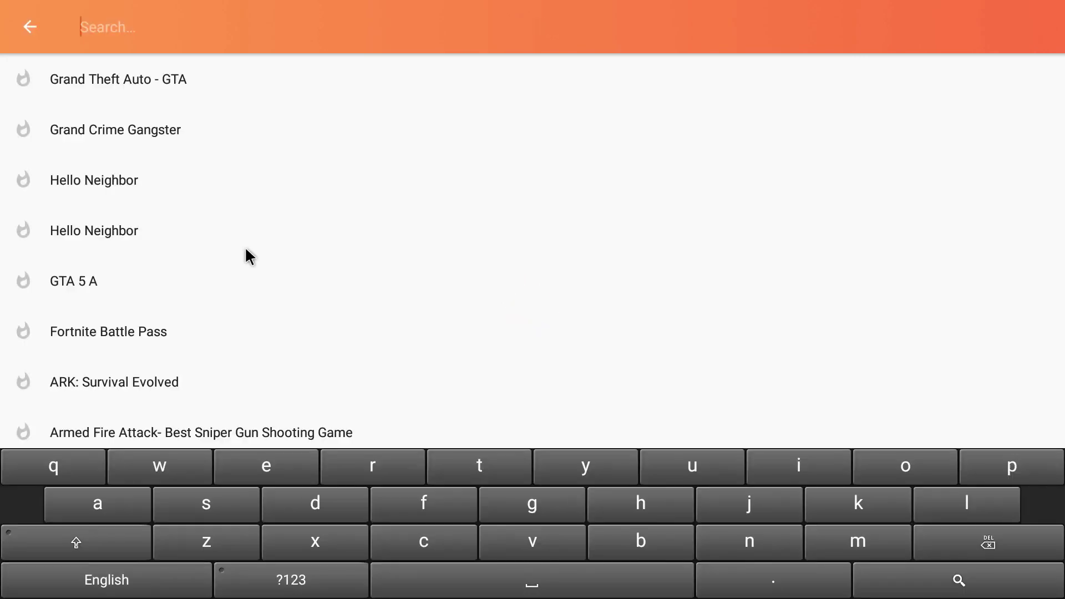
type("goog")
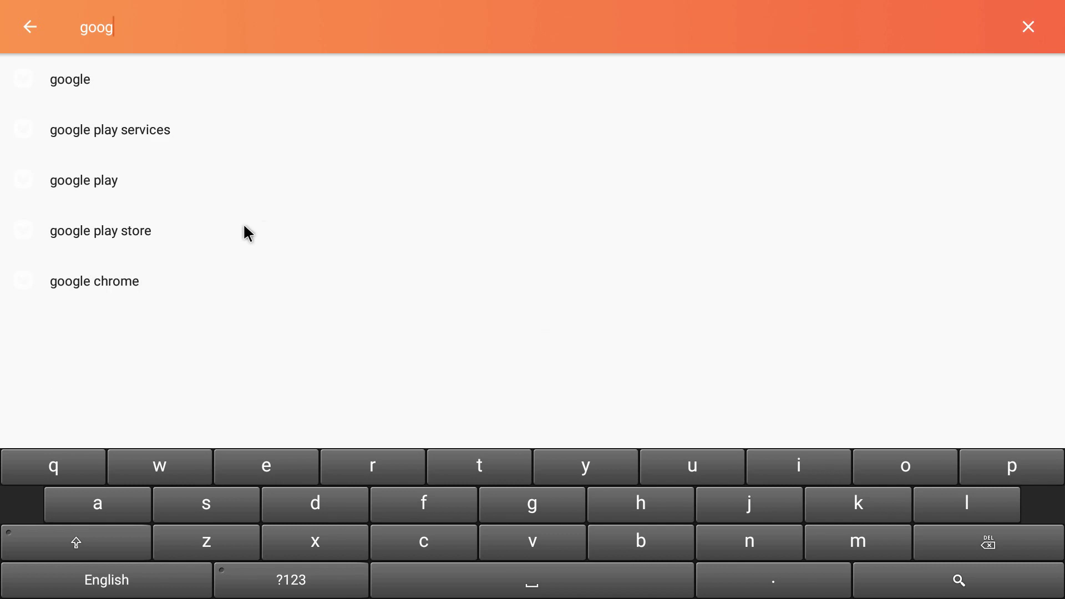
left_click(123, 120)
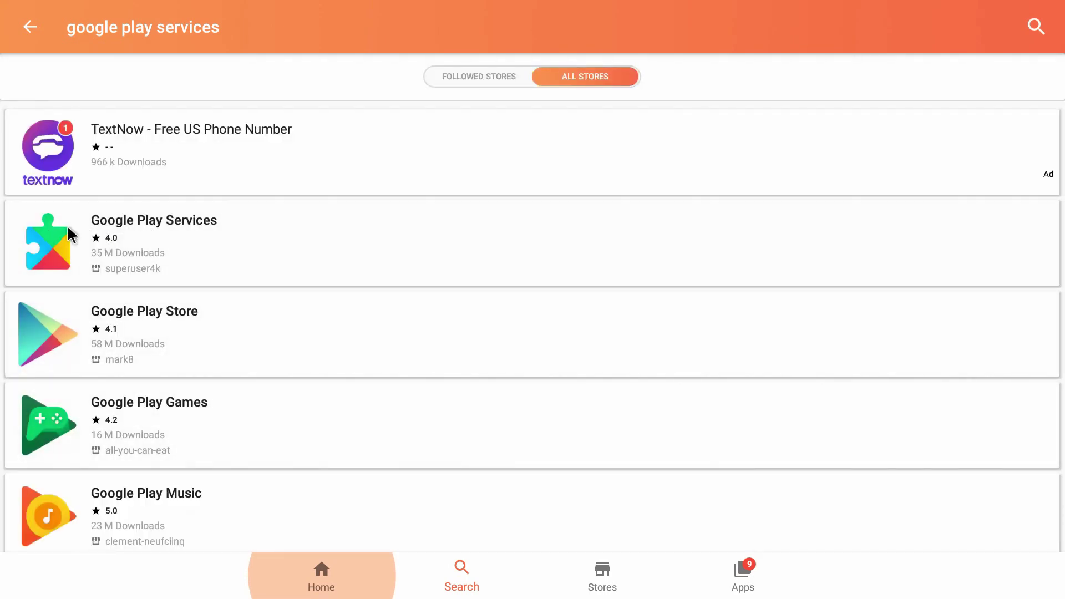
- Open the Google Play Services result to view its app details page
left_click(79, 228)
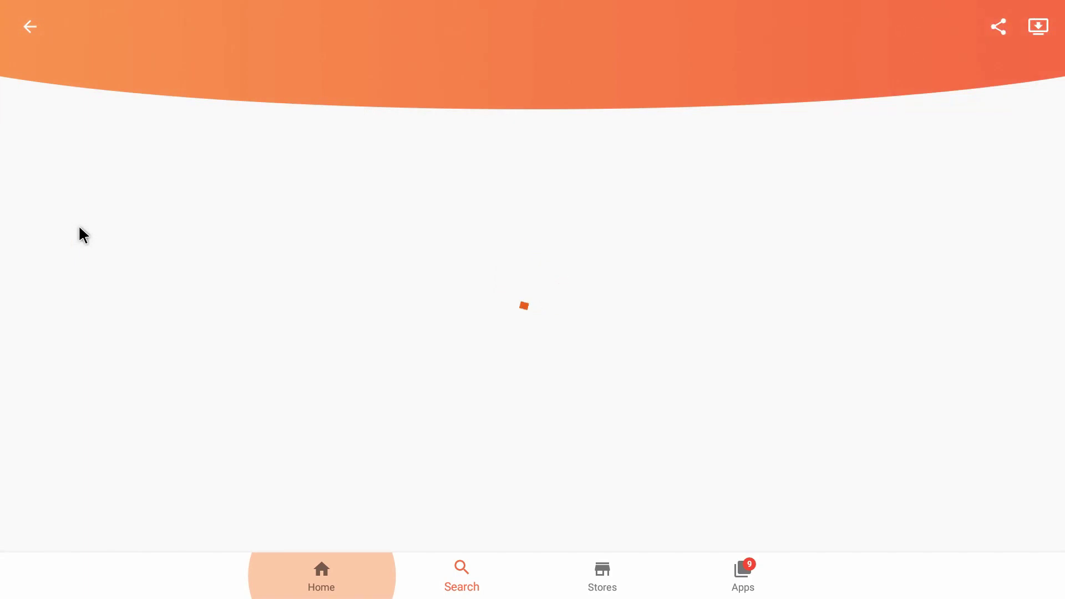